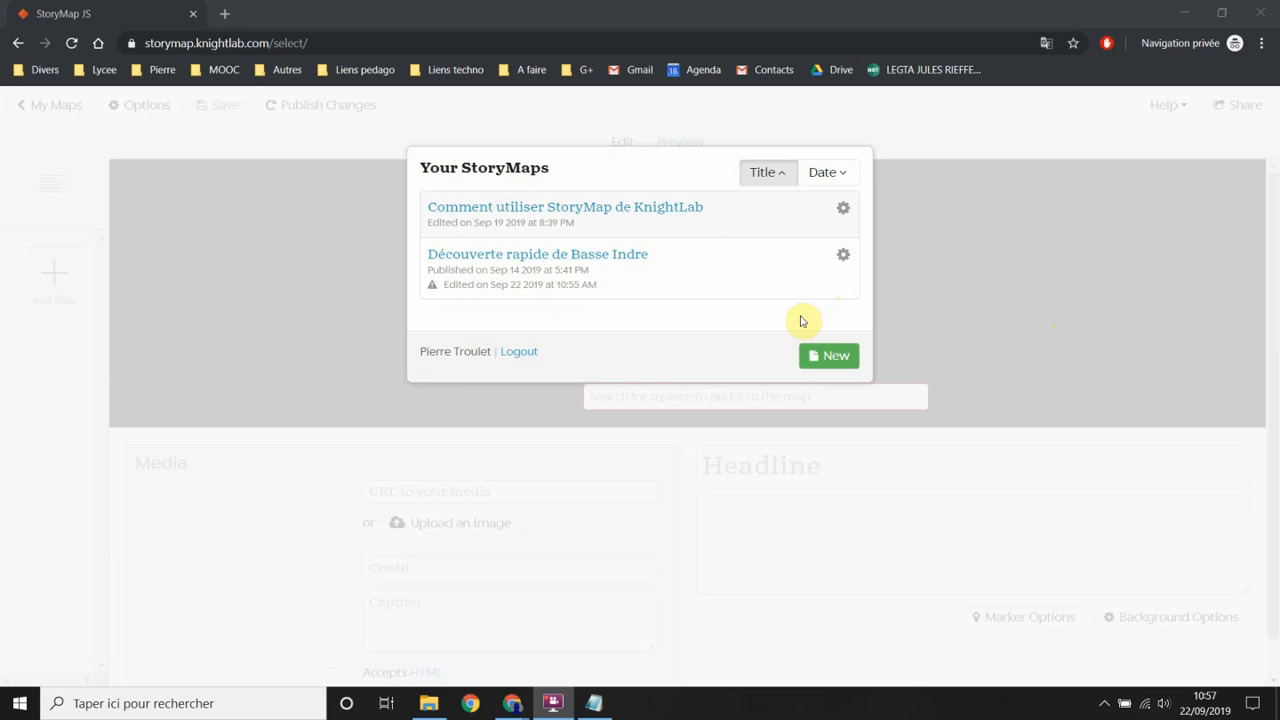
- Create a new StoryMap called "Essai"
click(843, 366)
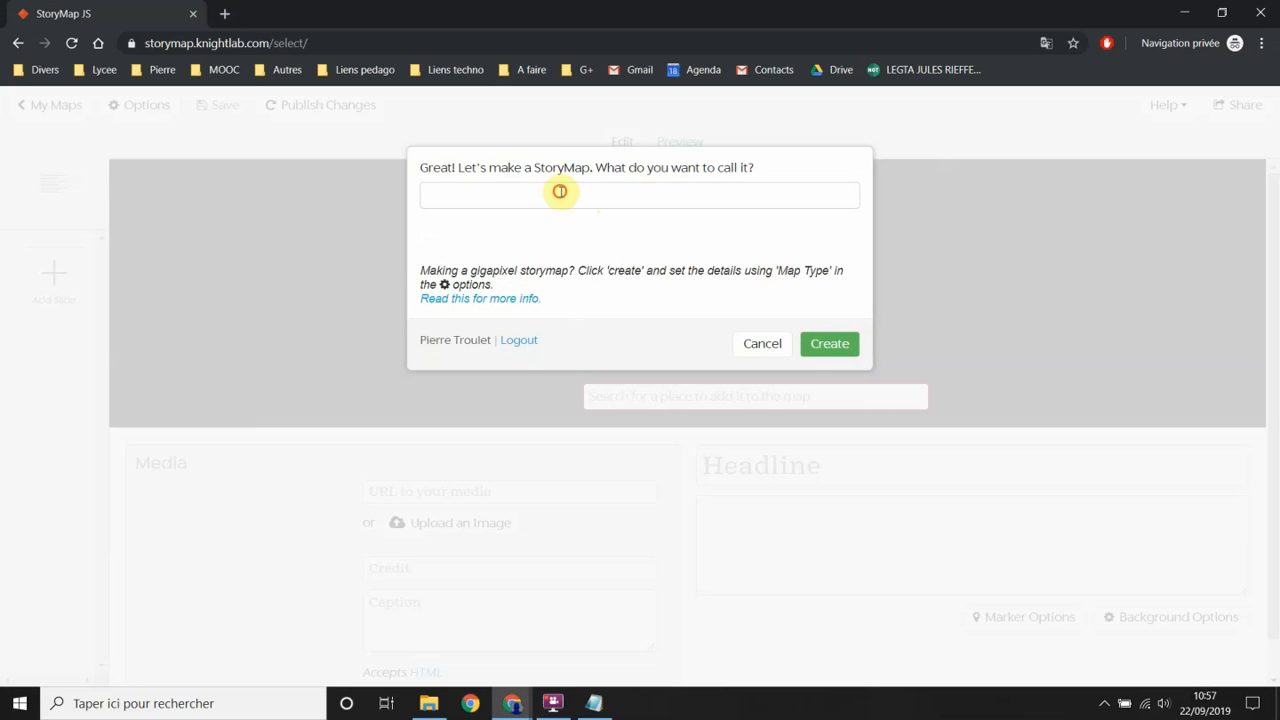
click(559, 188)
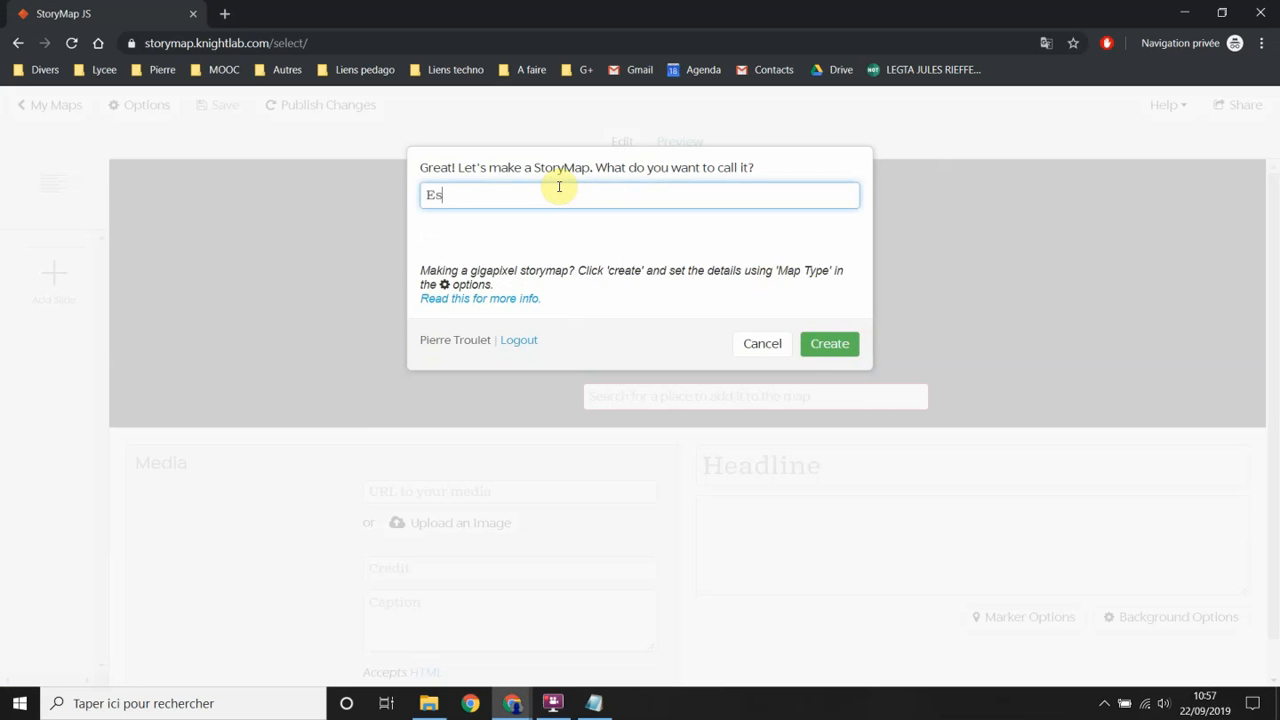
key(Return)
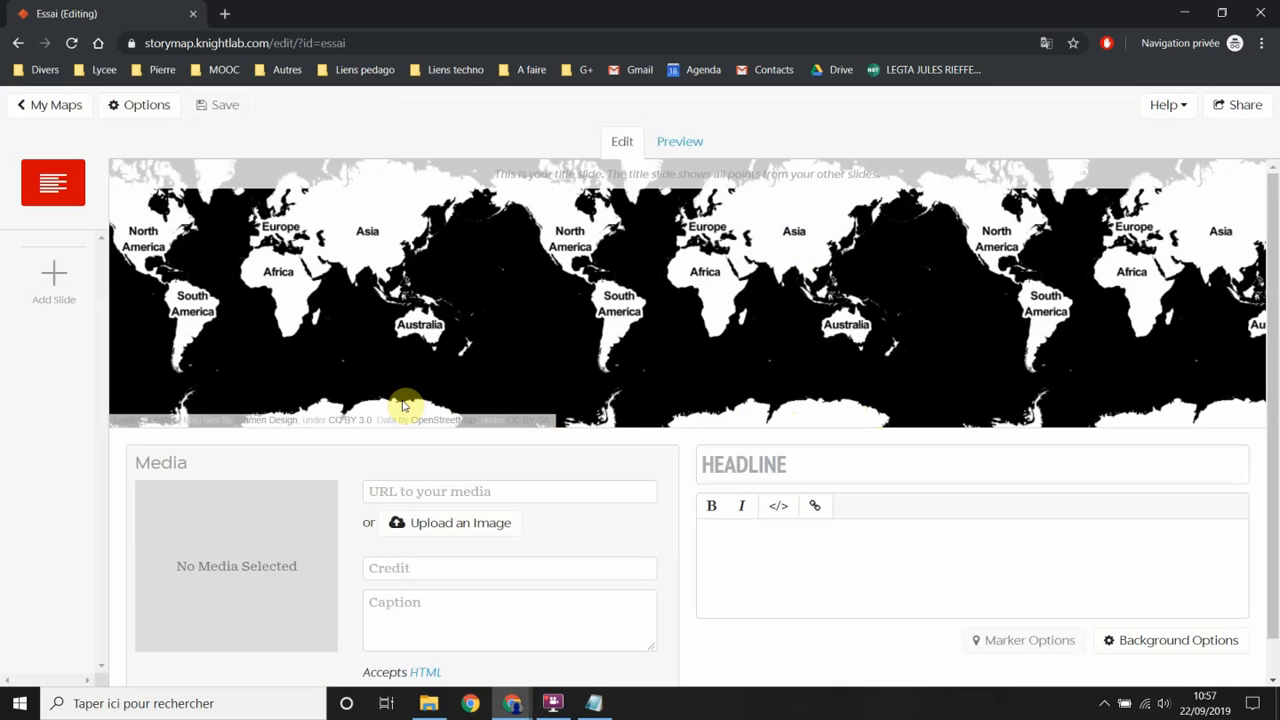
- Go through the empty title slide's headline, description, media credit and caption fields
click(712, 465)
click(762, 566)
click(417, 567)
click(443, 625)
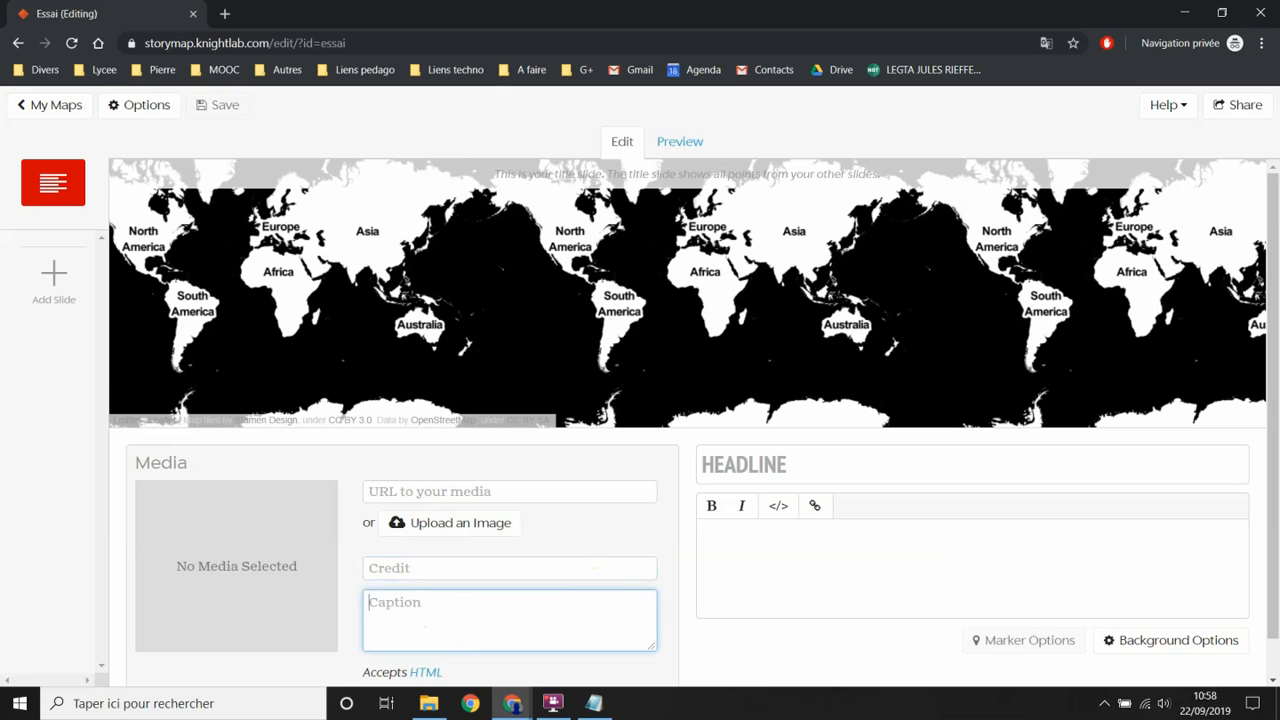
- Switch to the browser window with the "Découverte rapide de Basse Indre" map, maximize it and examine the title slide's headline
key(alt+Tab)
drag(743, 206, 731, 171)
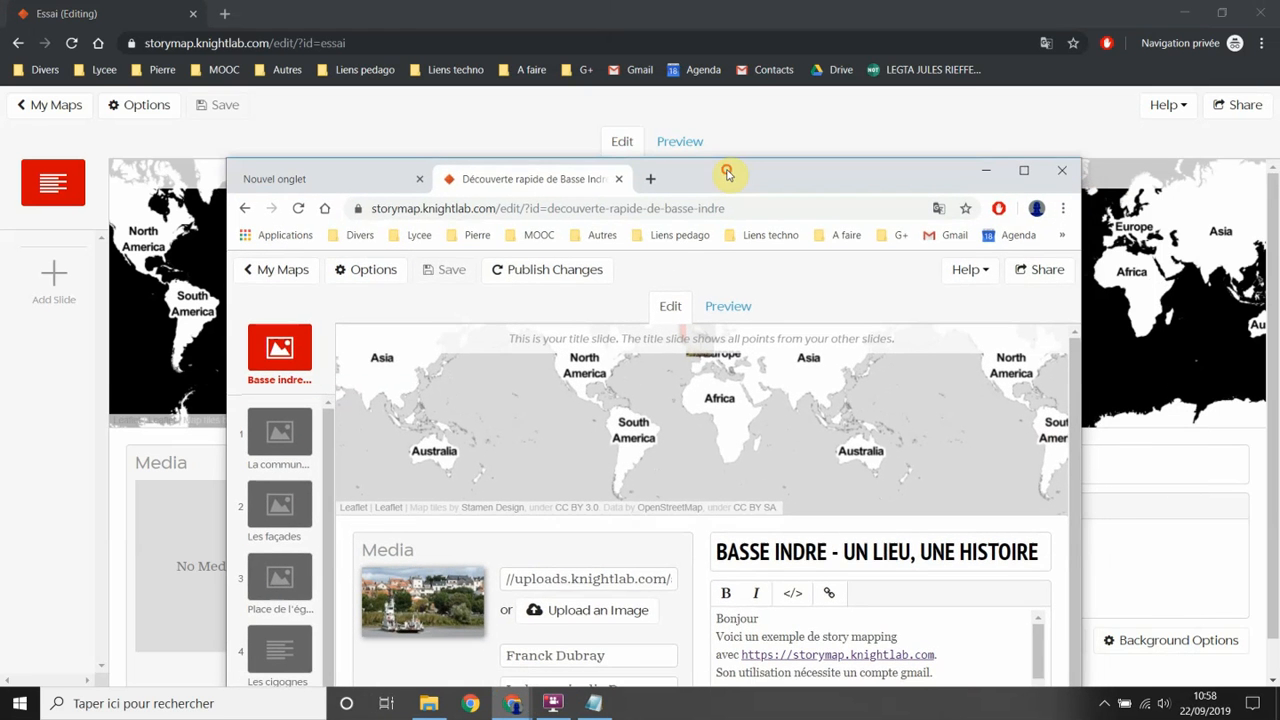
double_click(728, 174)
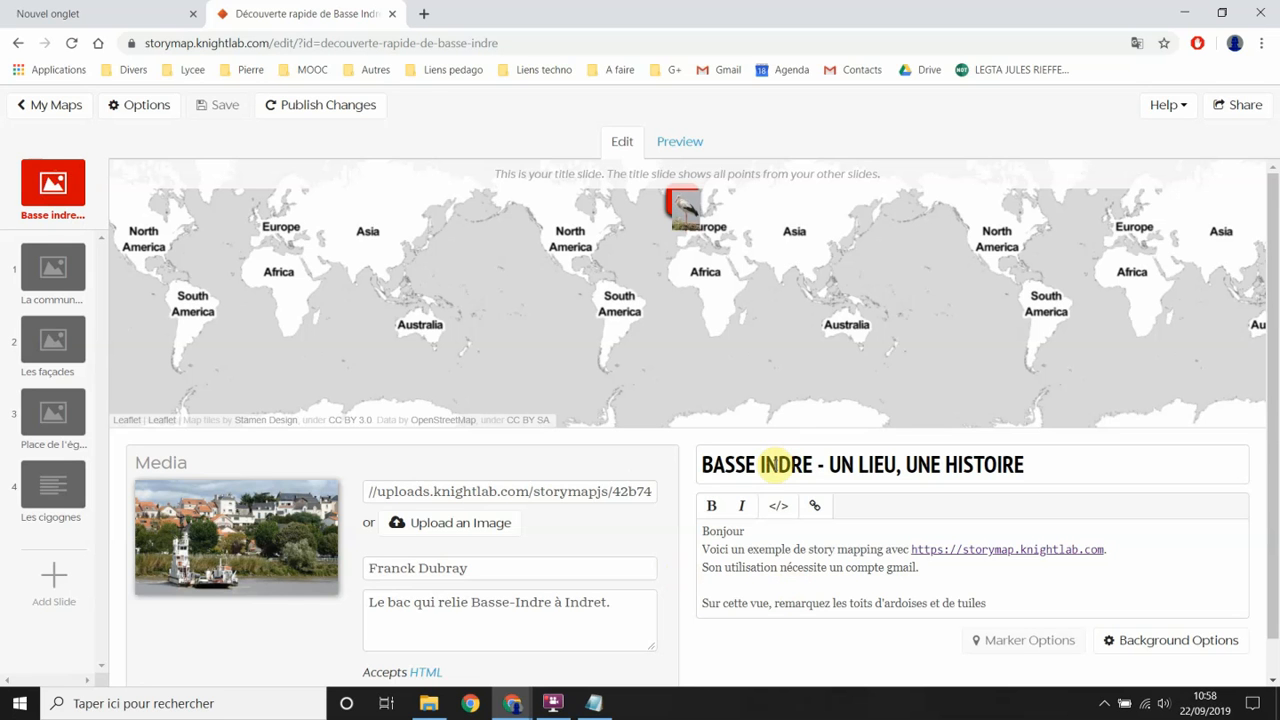
click(776, 465)
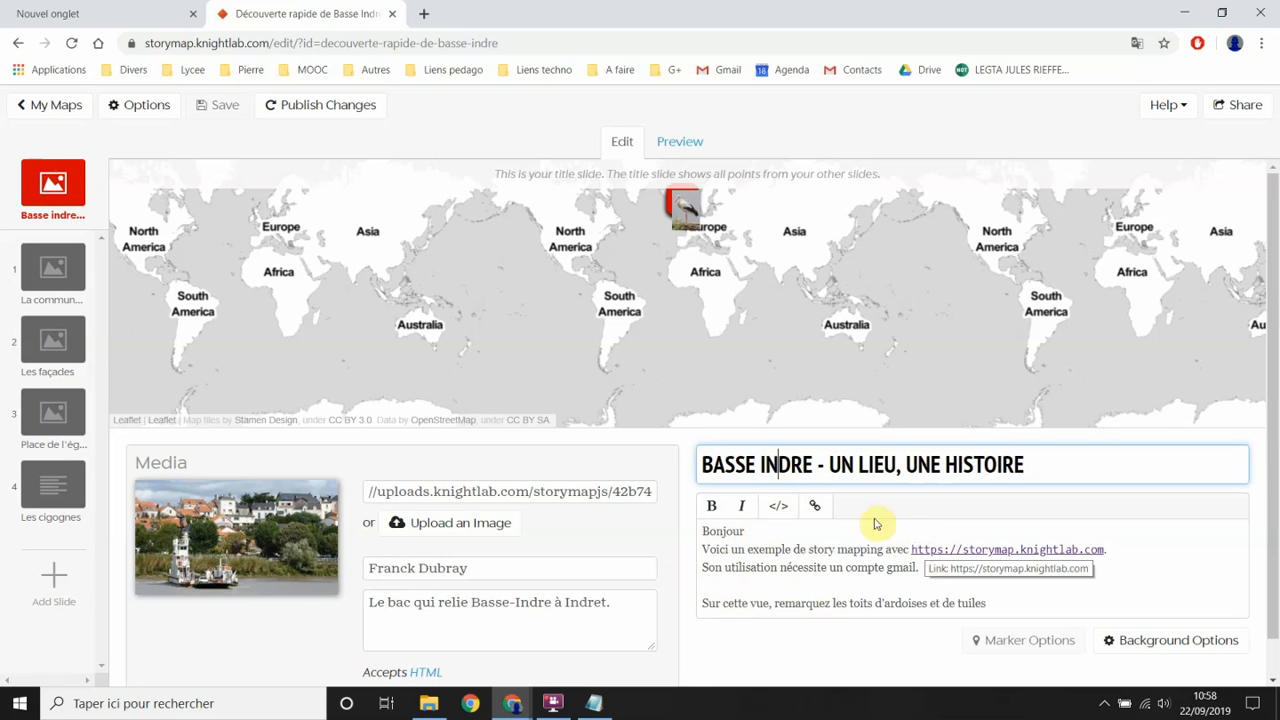
double_click(920, 549)
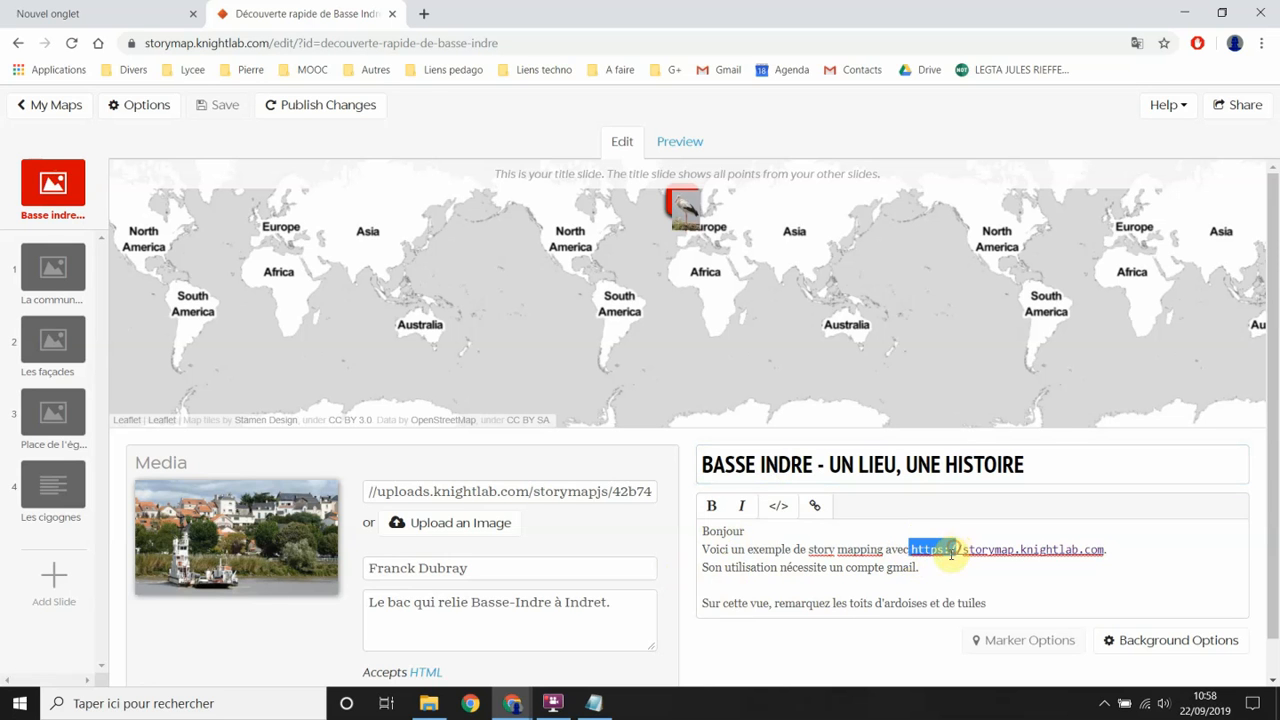
click(913, 553)
drag(913, 551, 1105, 551)
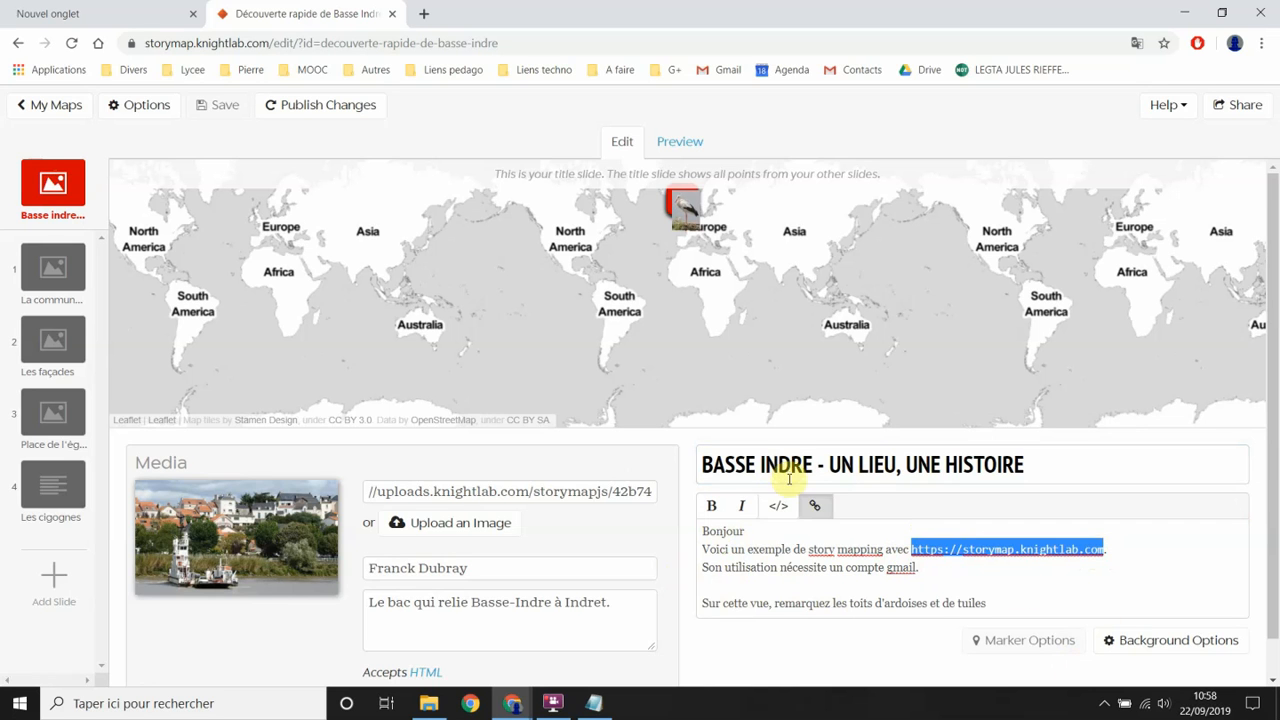
click(822, 503)
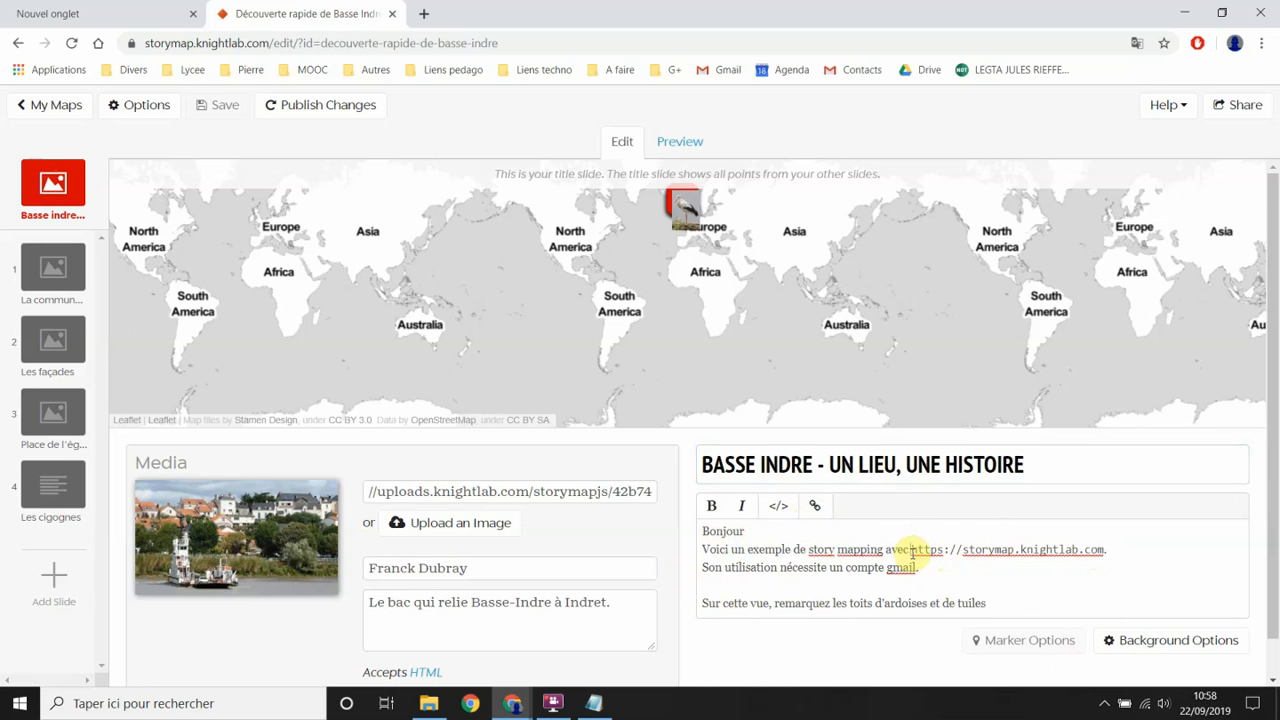
drag(912, 549, 1105, 555)
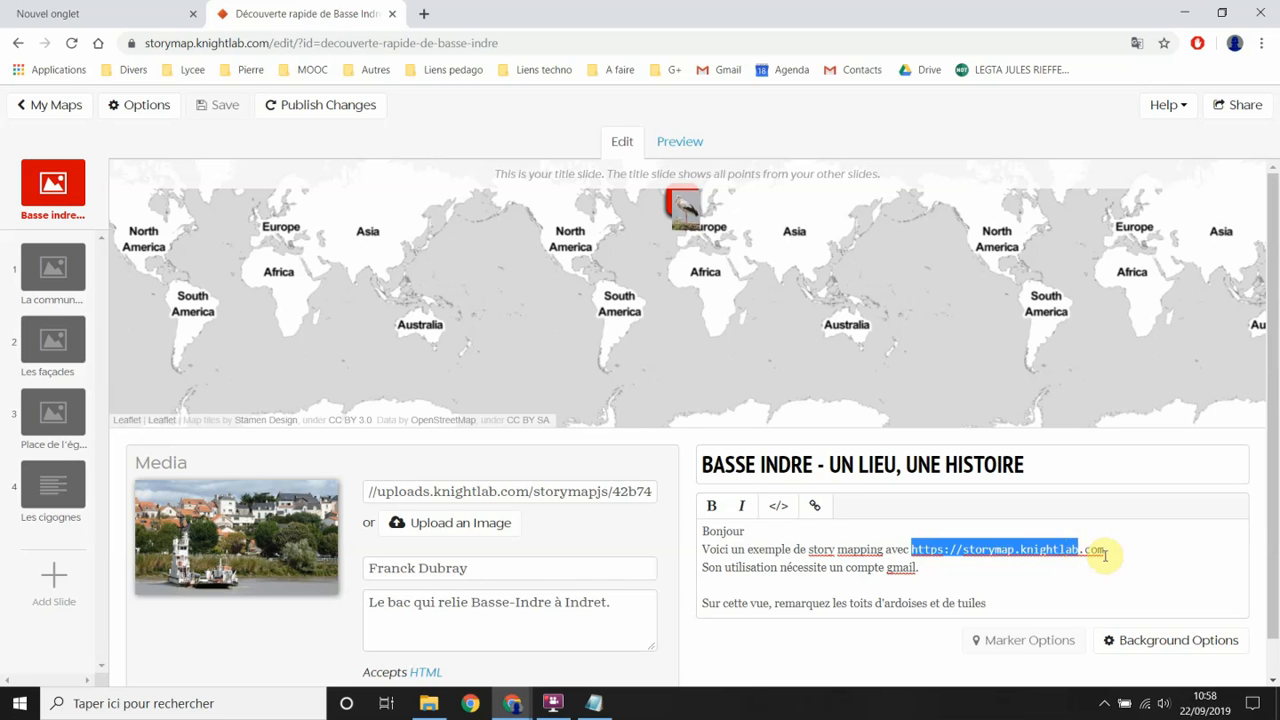
click(846, 568)
drag(864, 570, 930, 567)
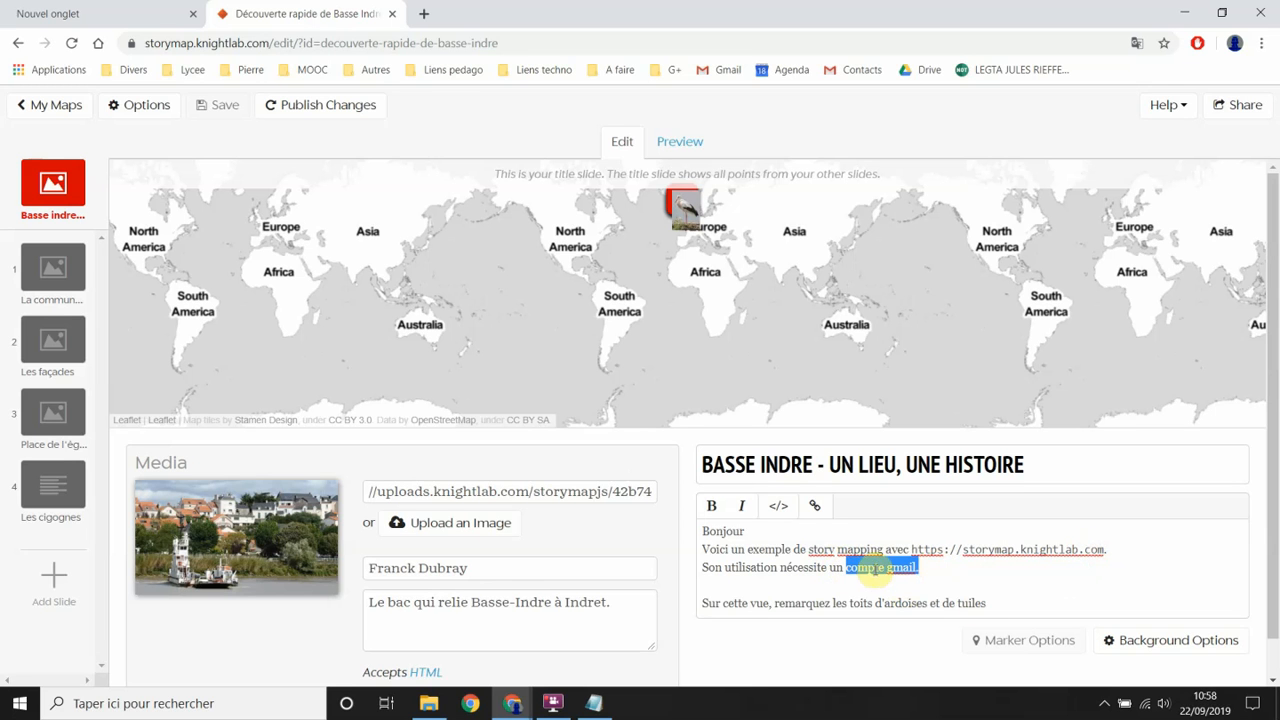
click(813, 505)
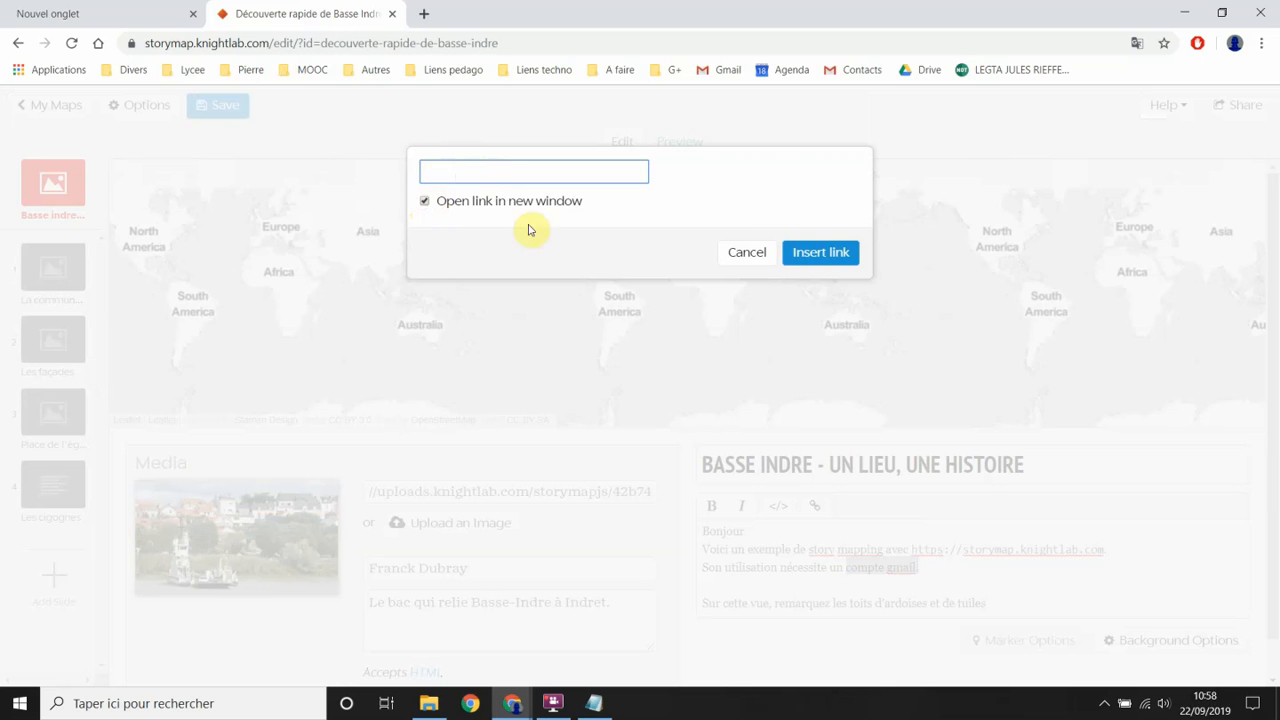
click(756, 252)
click(1024, 580)
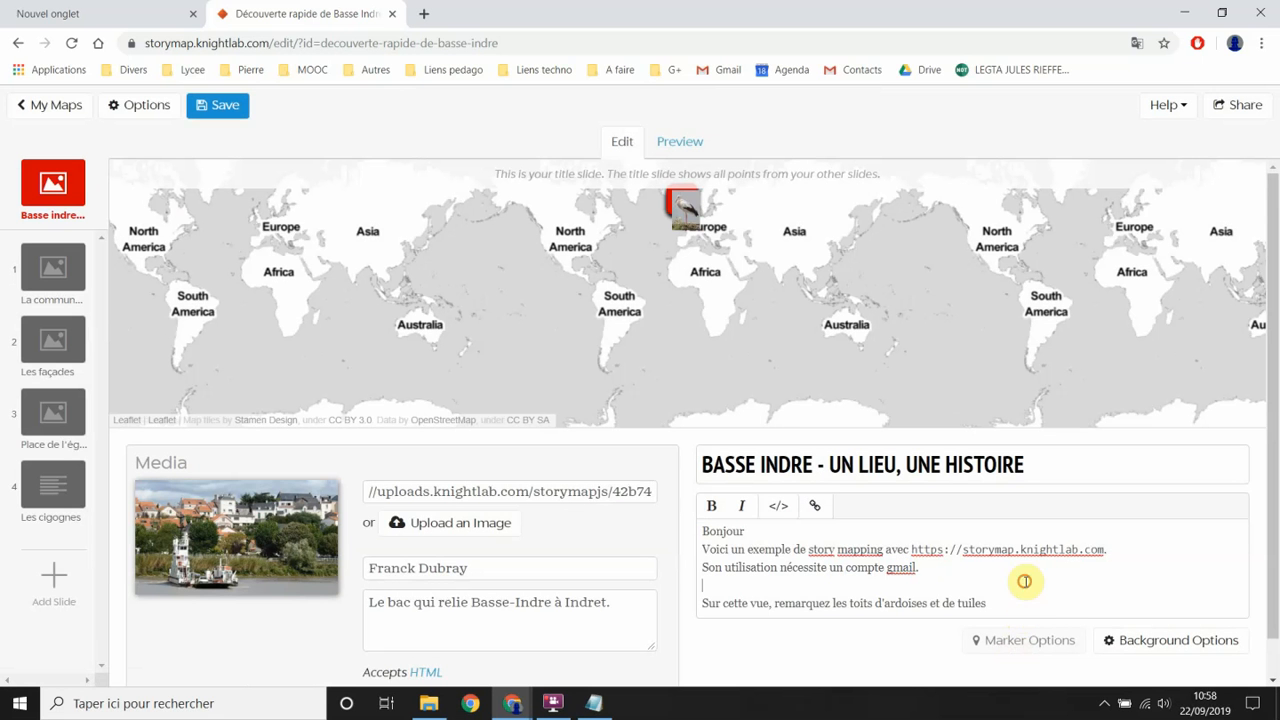
drag(913, 551, 1107, 549)
key(ctrl+c)
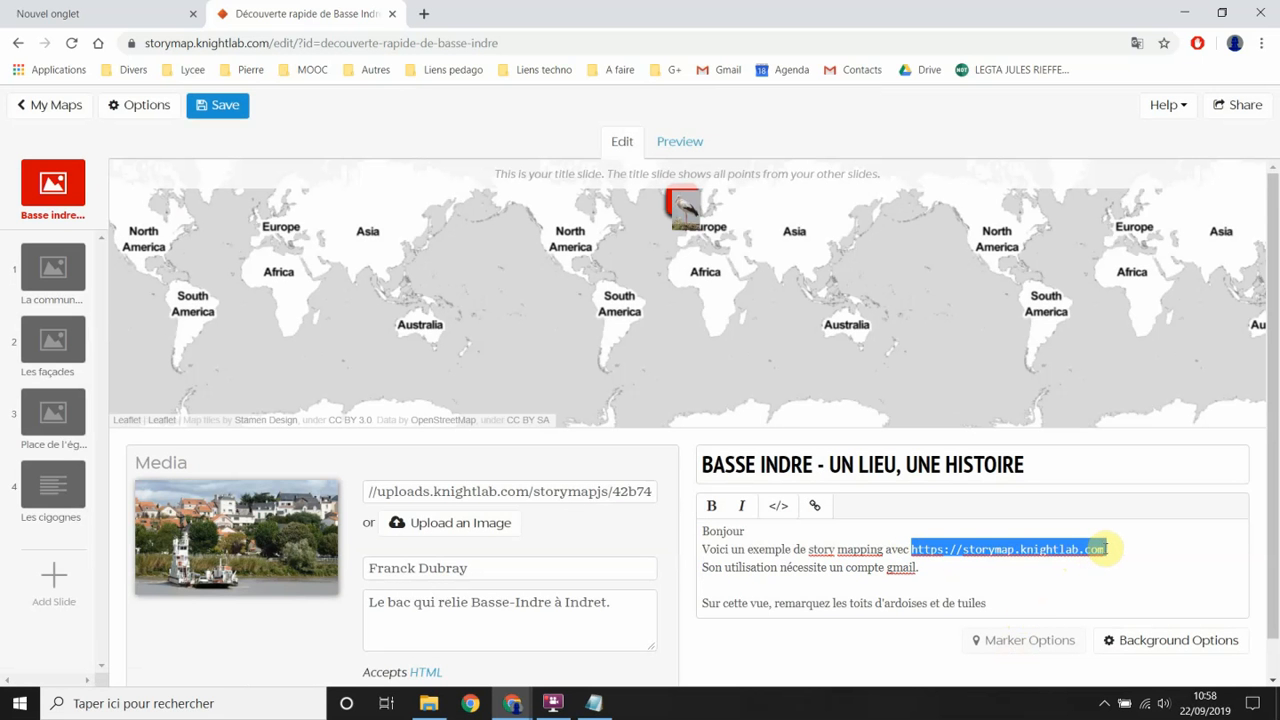
click(815, 505)
click(458, 175)
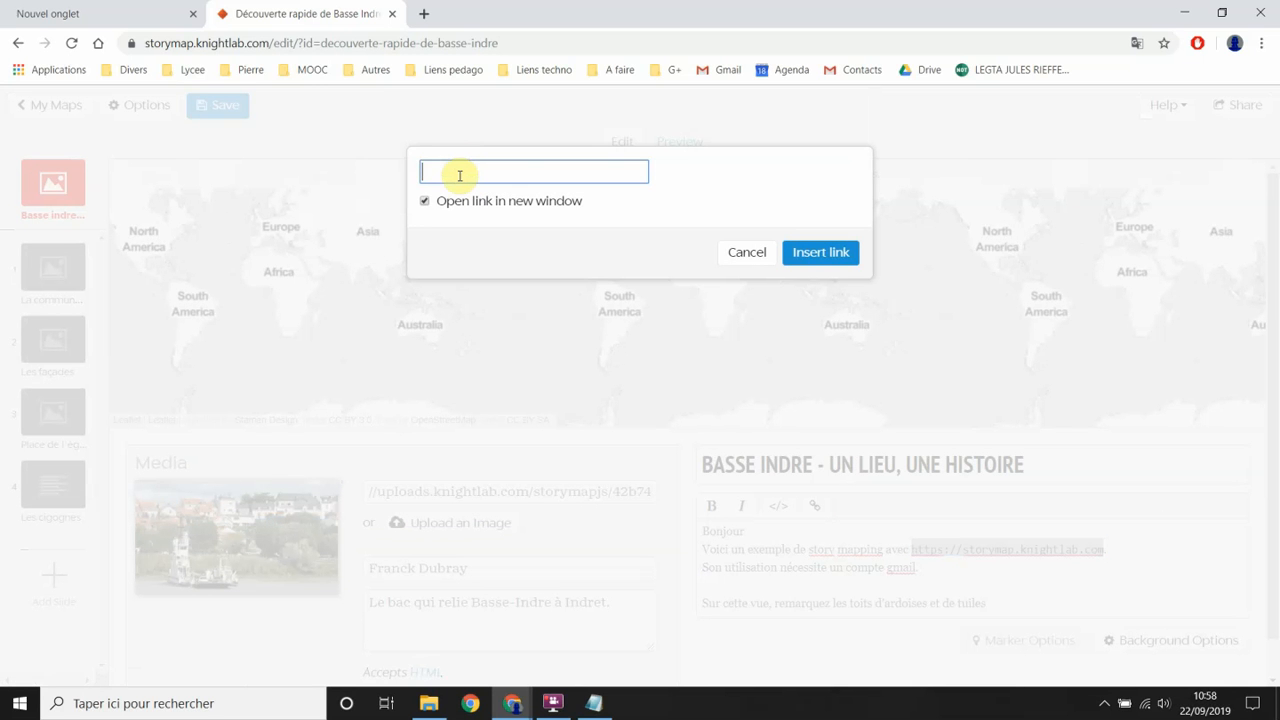
key(ctrl+v)
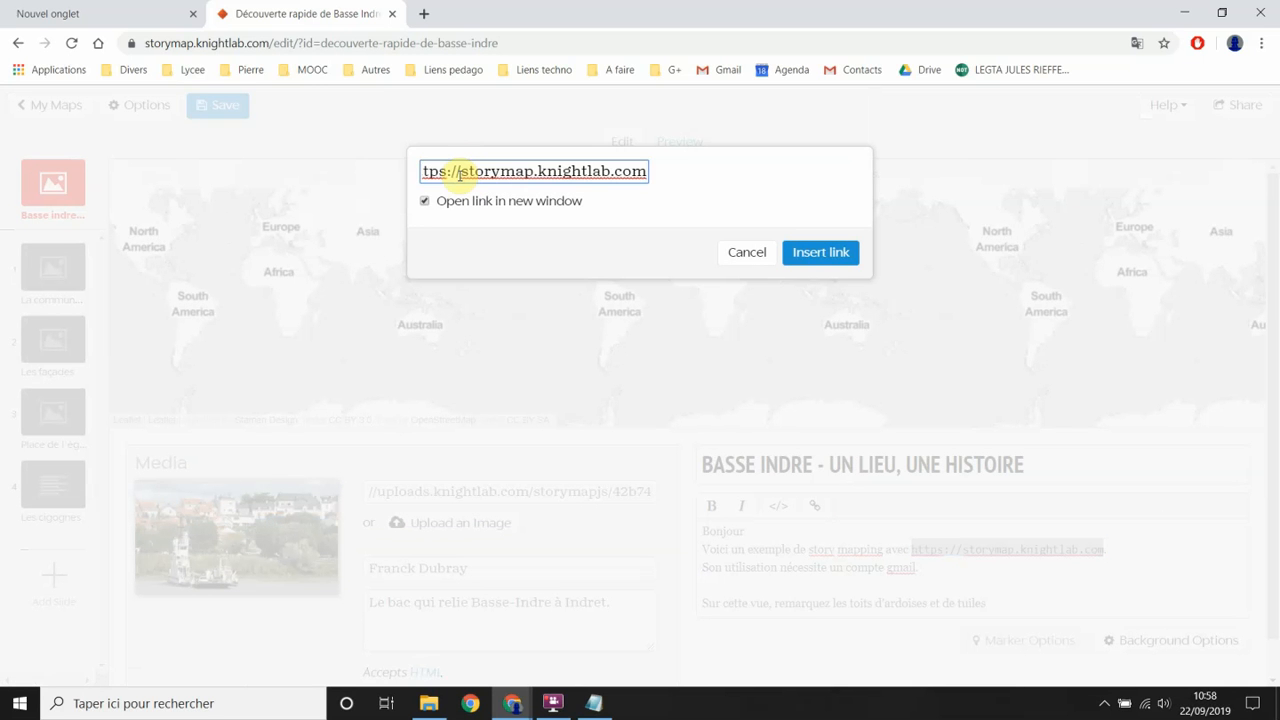
click(821, 252)
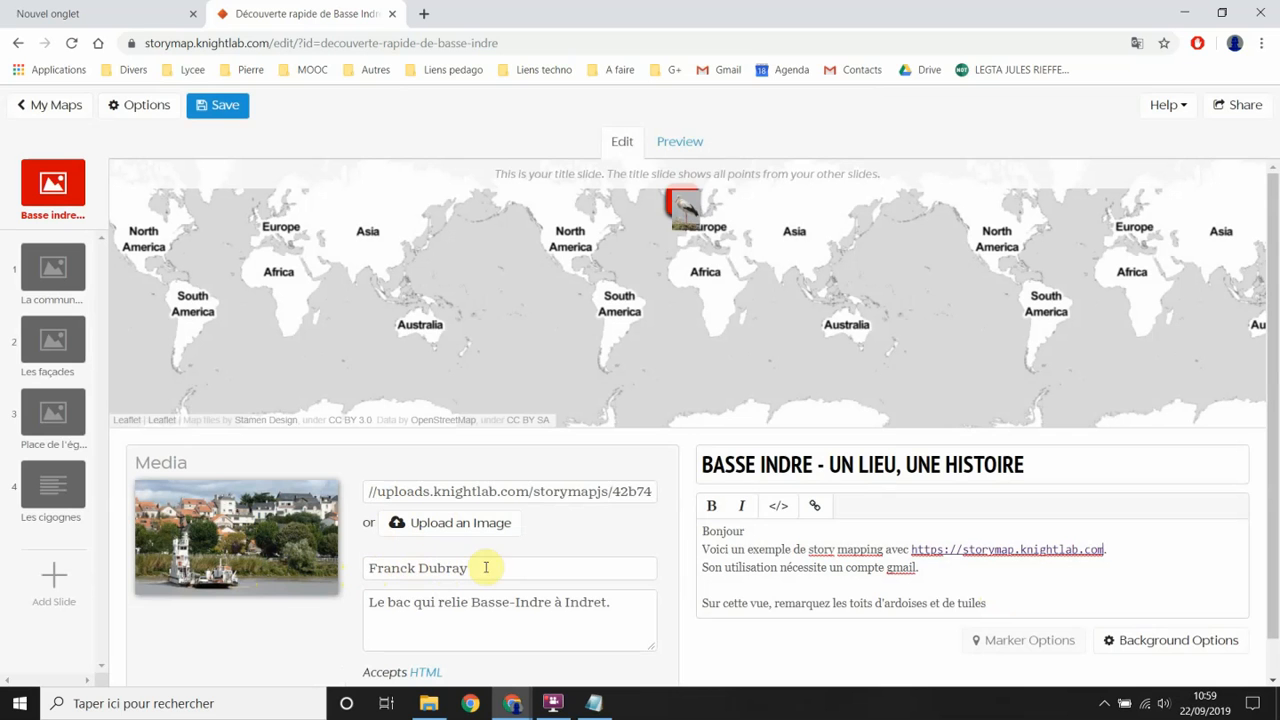
- Check the photo's credit and caption, preview how the title slide displays them, and return to editing
click(443, 566)
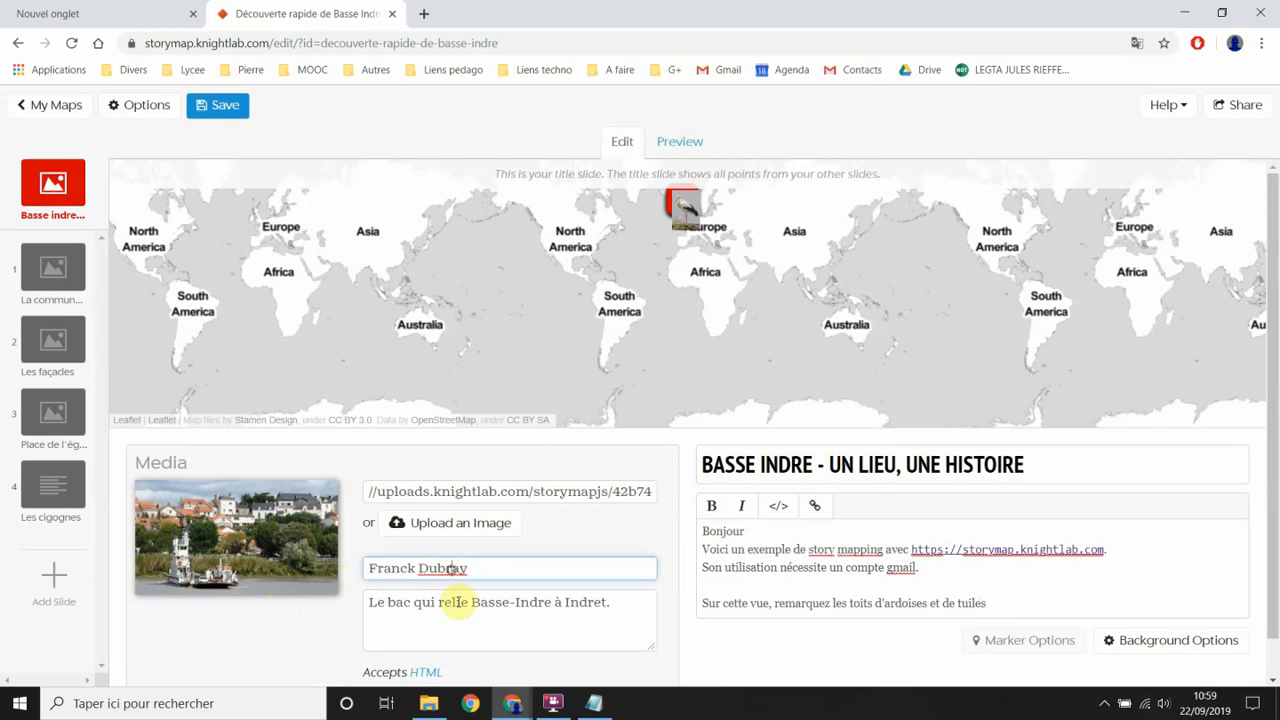
click(445, 616)
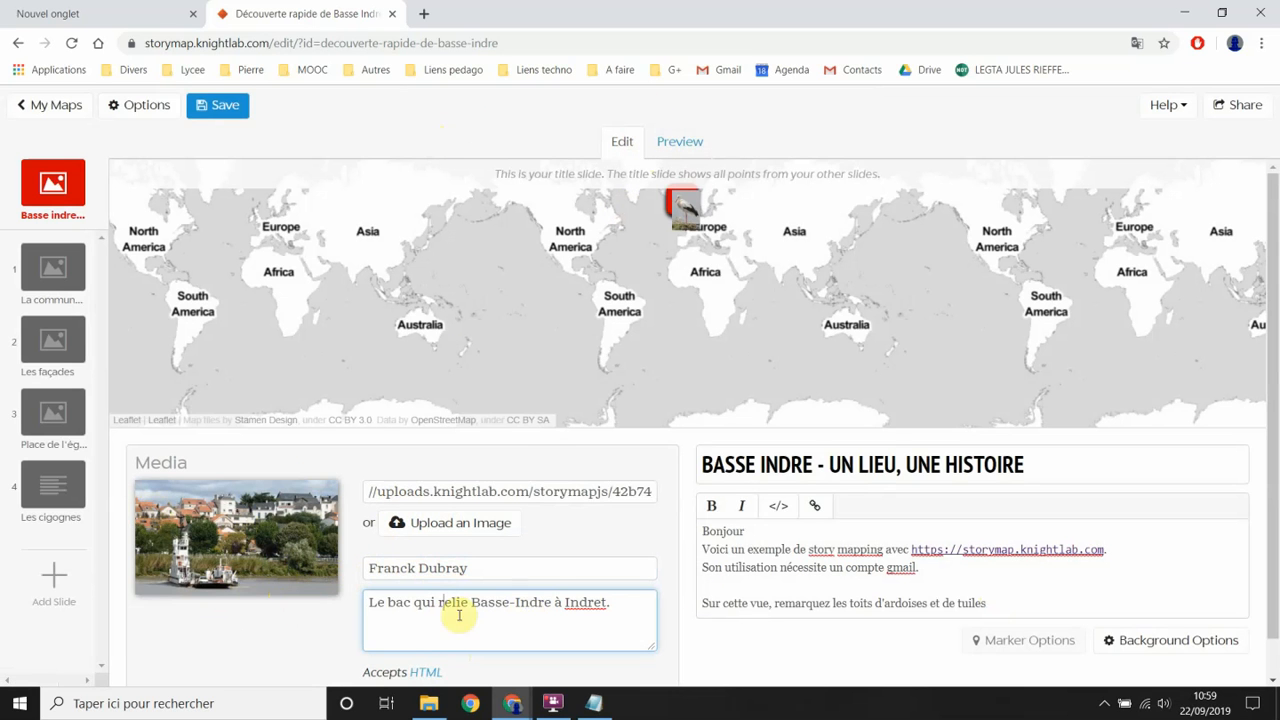
click(675, 141)
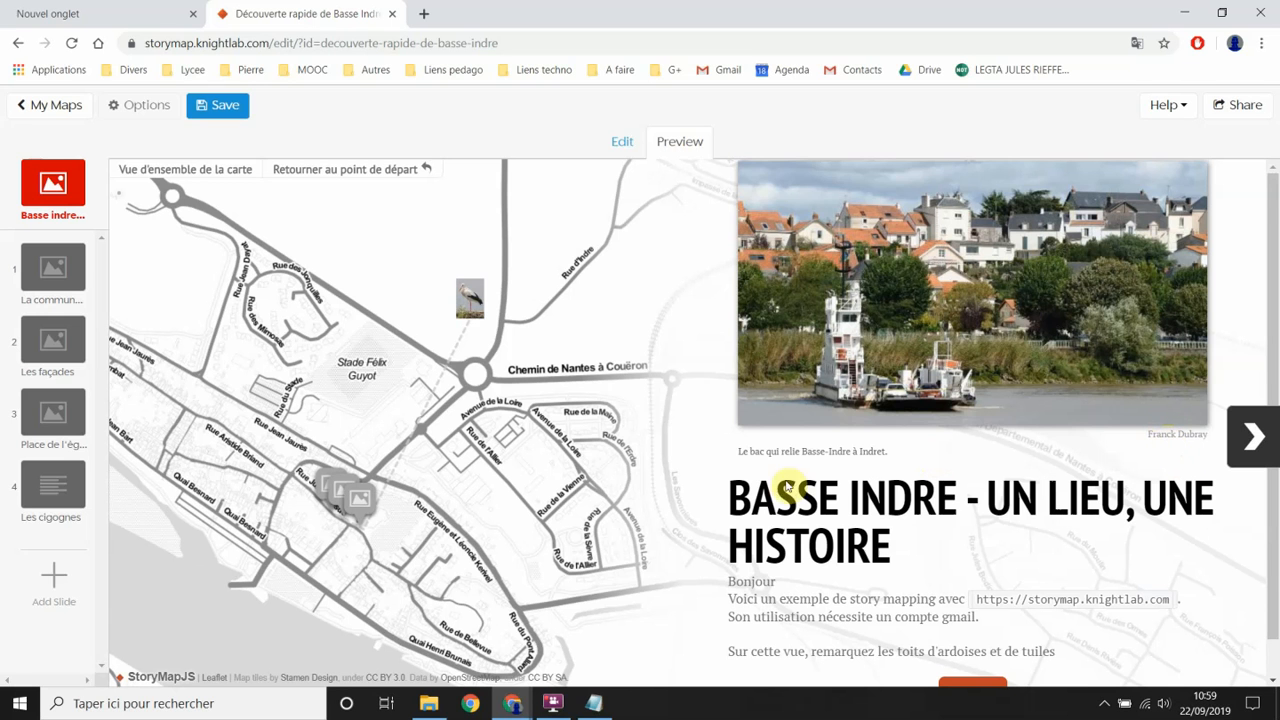
scroll(893, 497, down, 1)
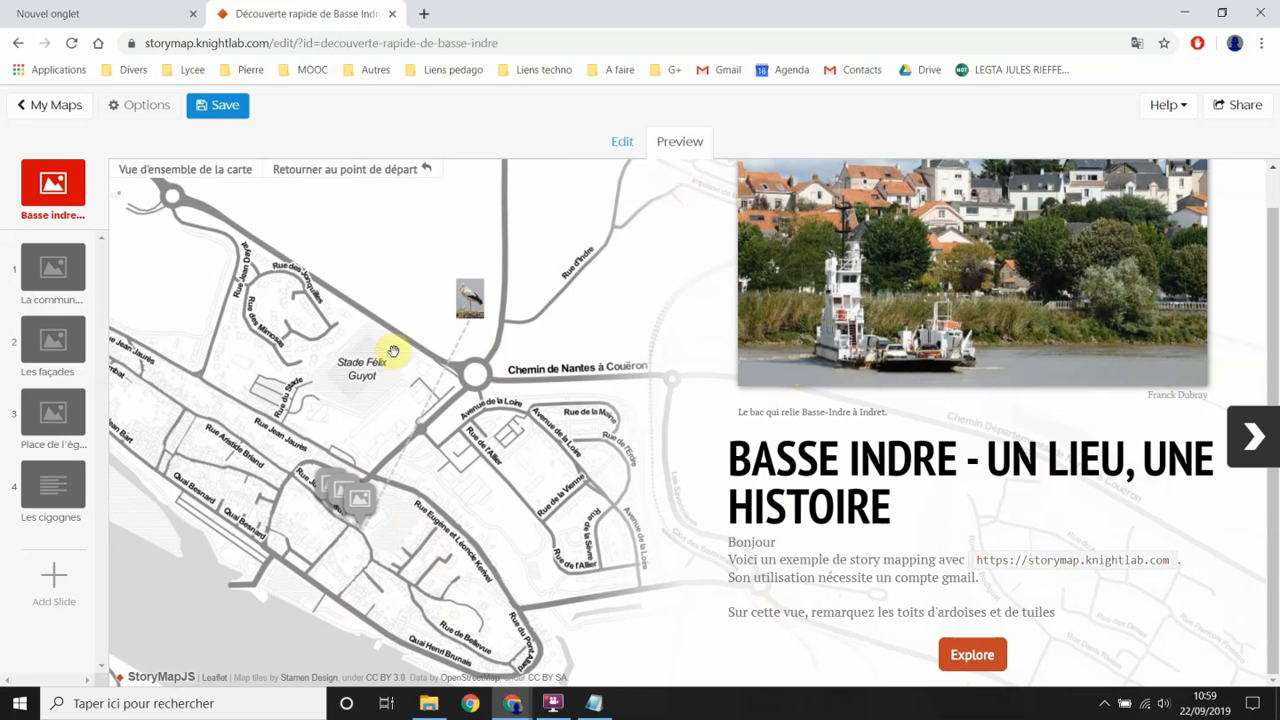
click(621, 143)
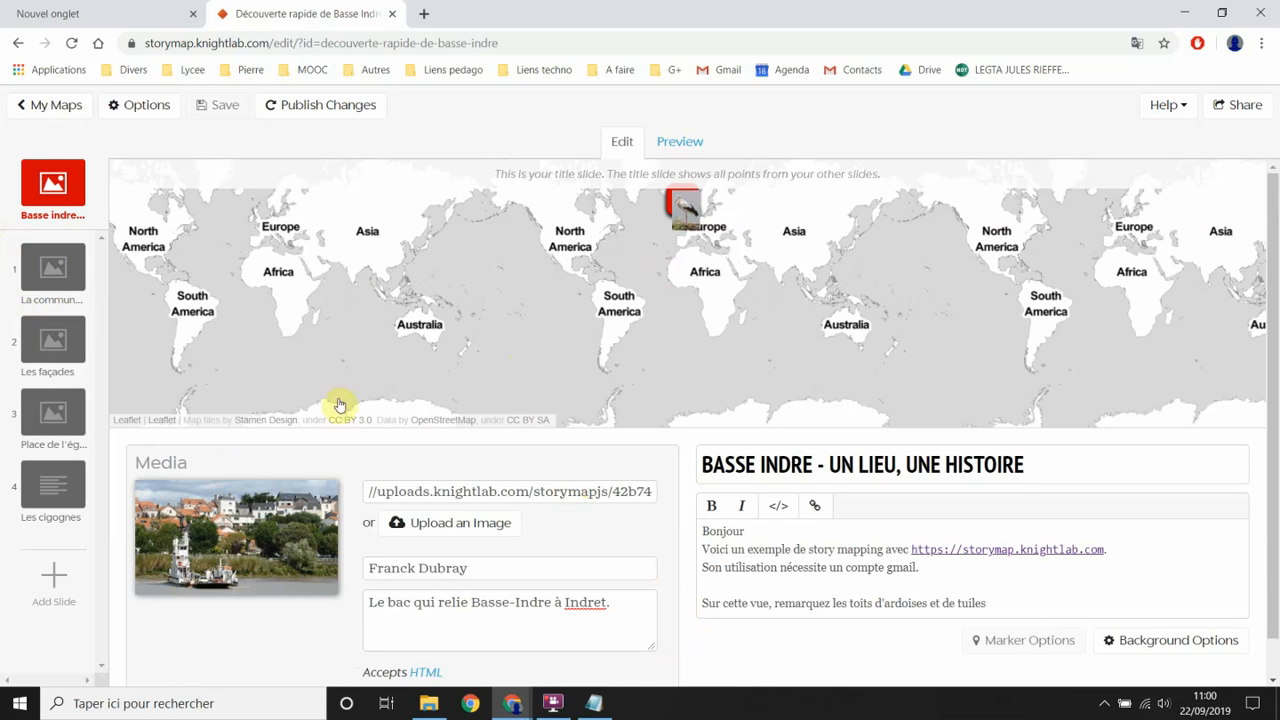
- Switch to Notepad and go through the outline's photo, sound and video insertion items
click(594, 703)
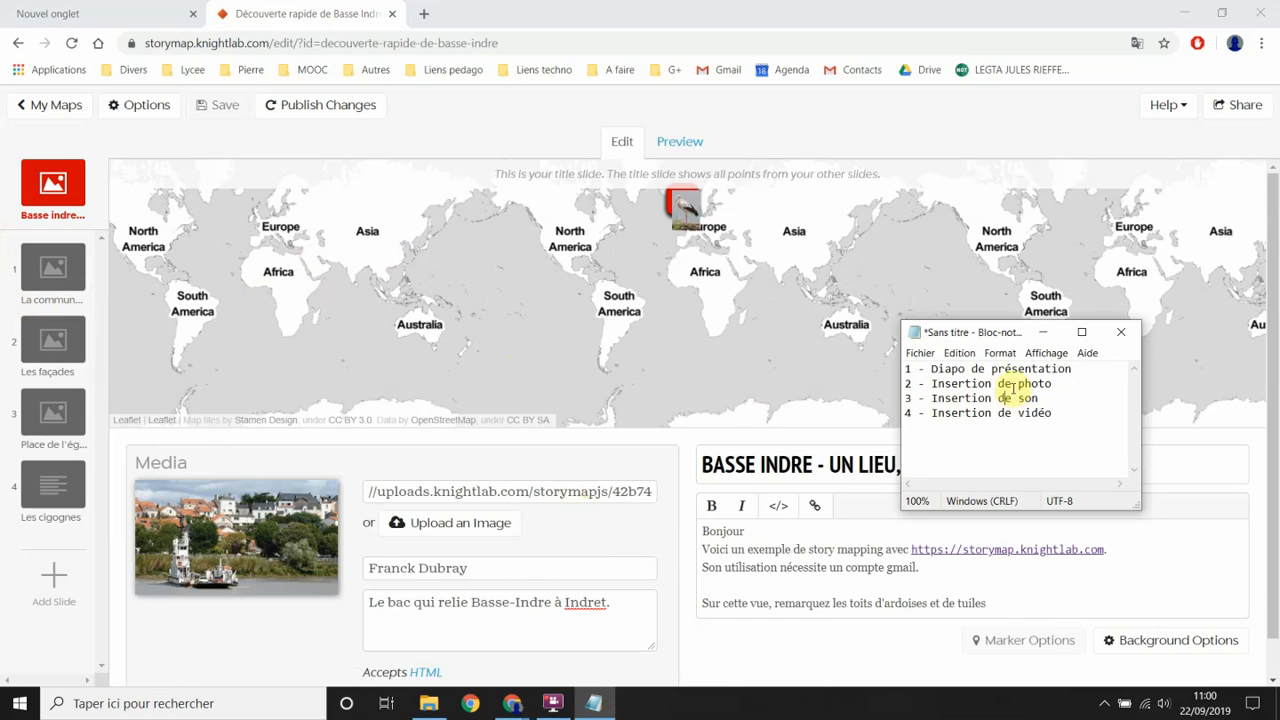
drag(1013, 383, 1080, 389)
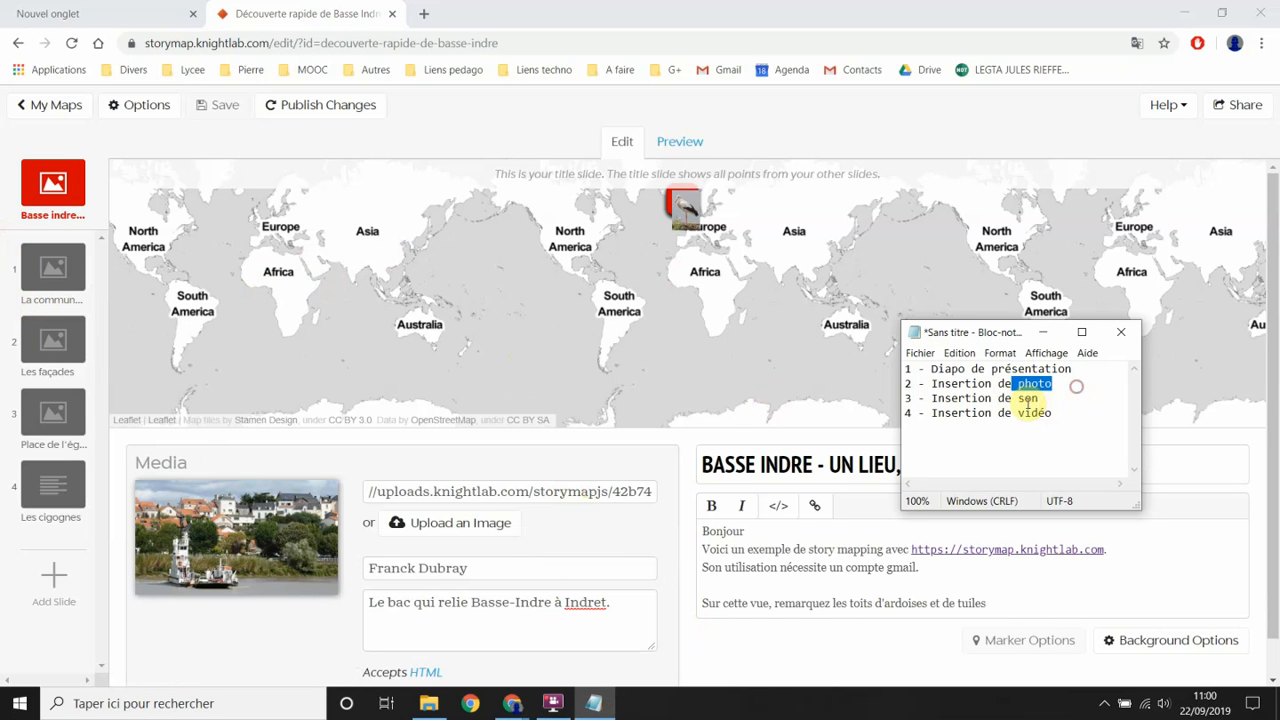
drag(1004, 398, 1083, 396)
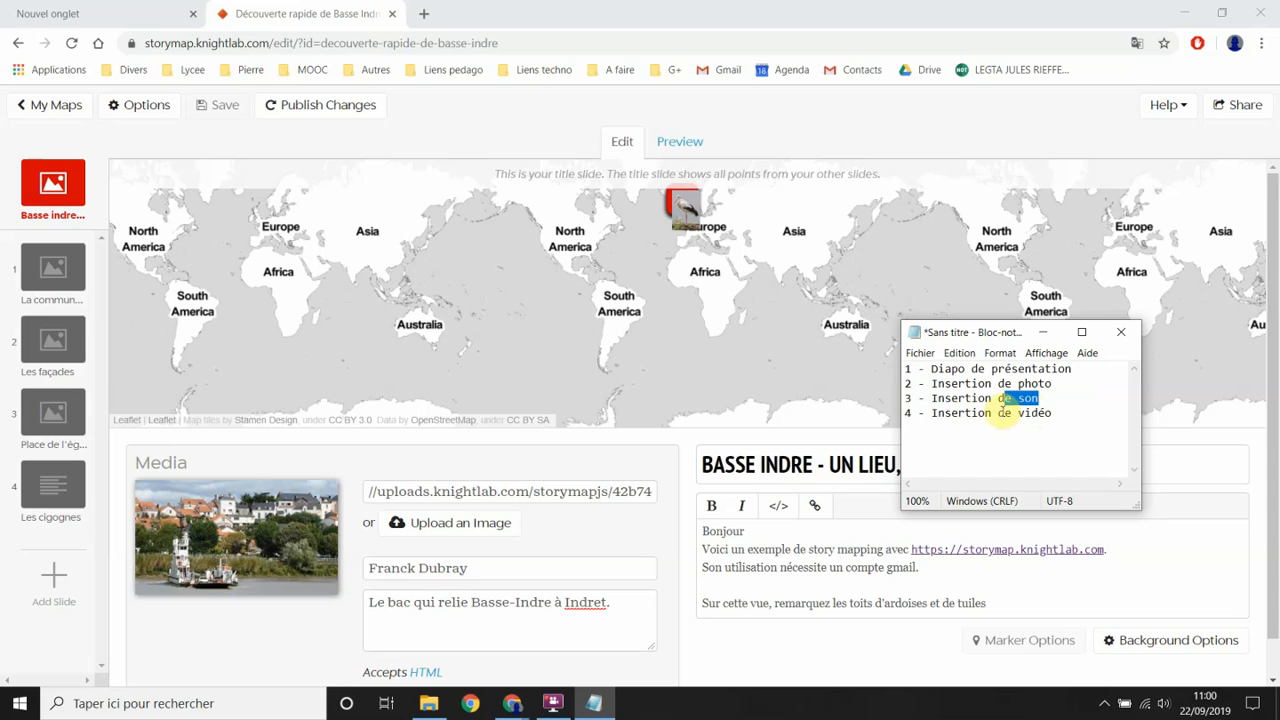
drag(1003, 412, 1066, 412)
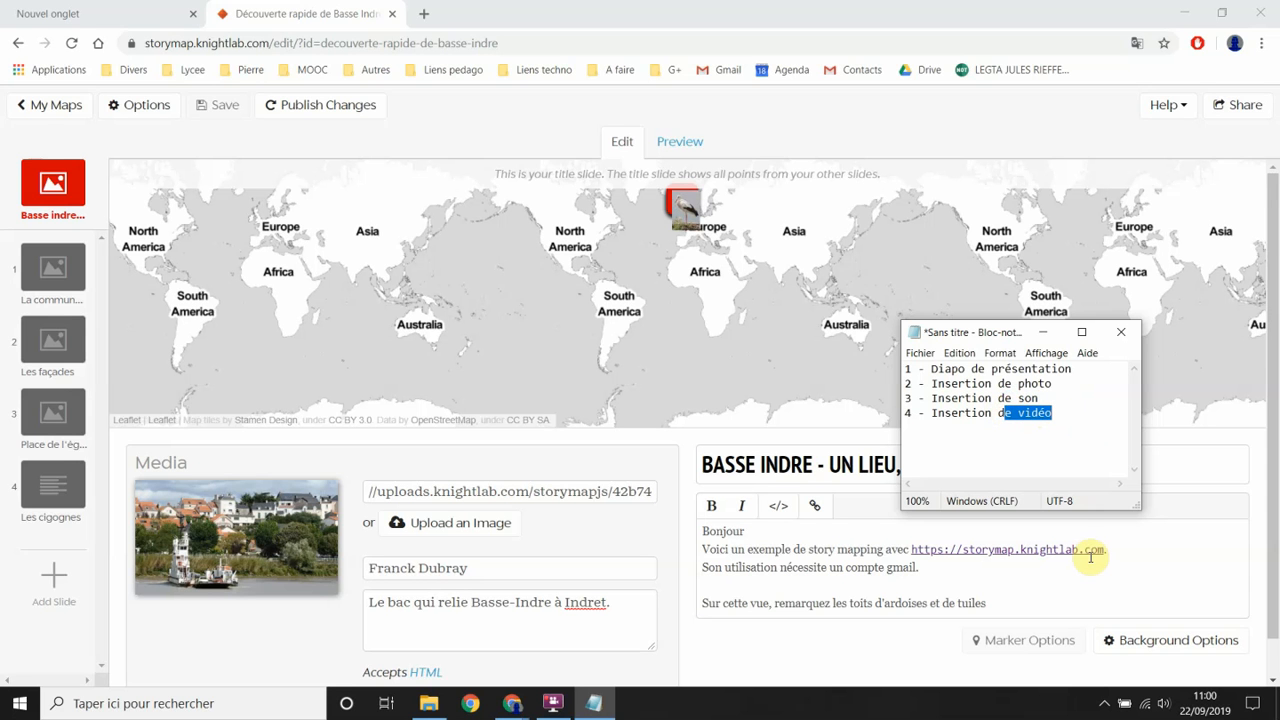